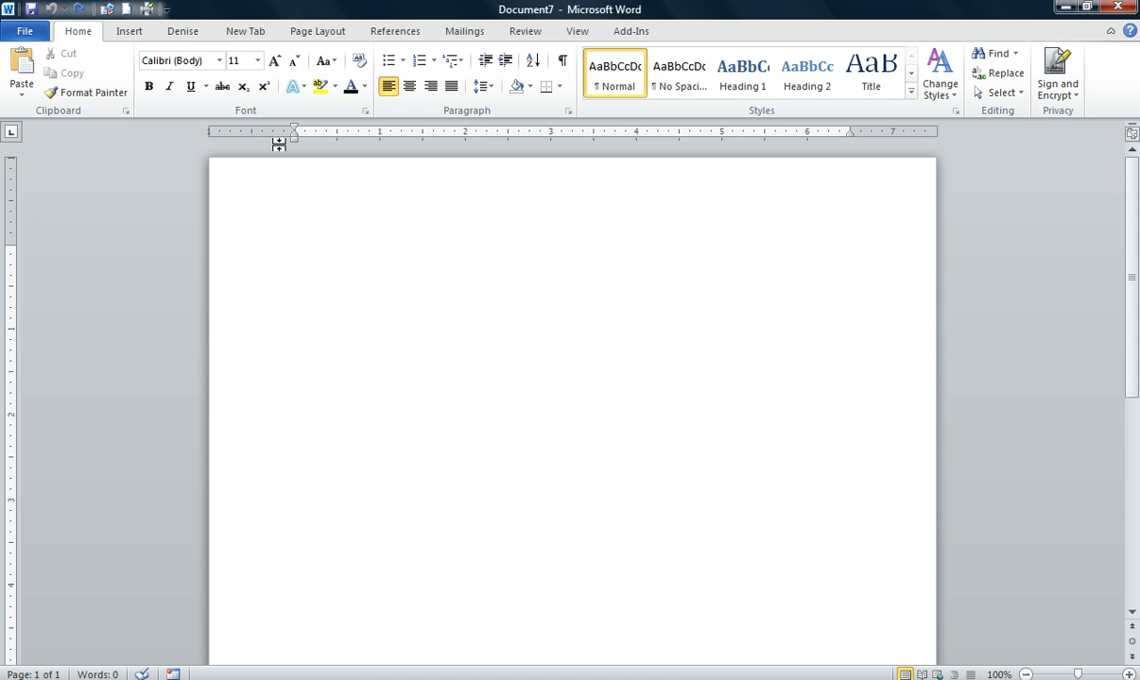
- Open the Insert tab's Header gallery and scroll down to the Tiles design
left_click(129, 33)
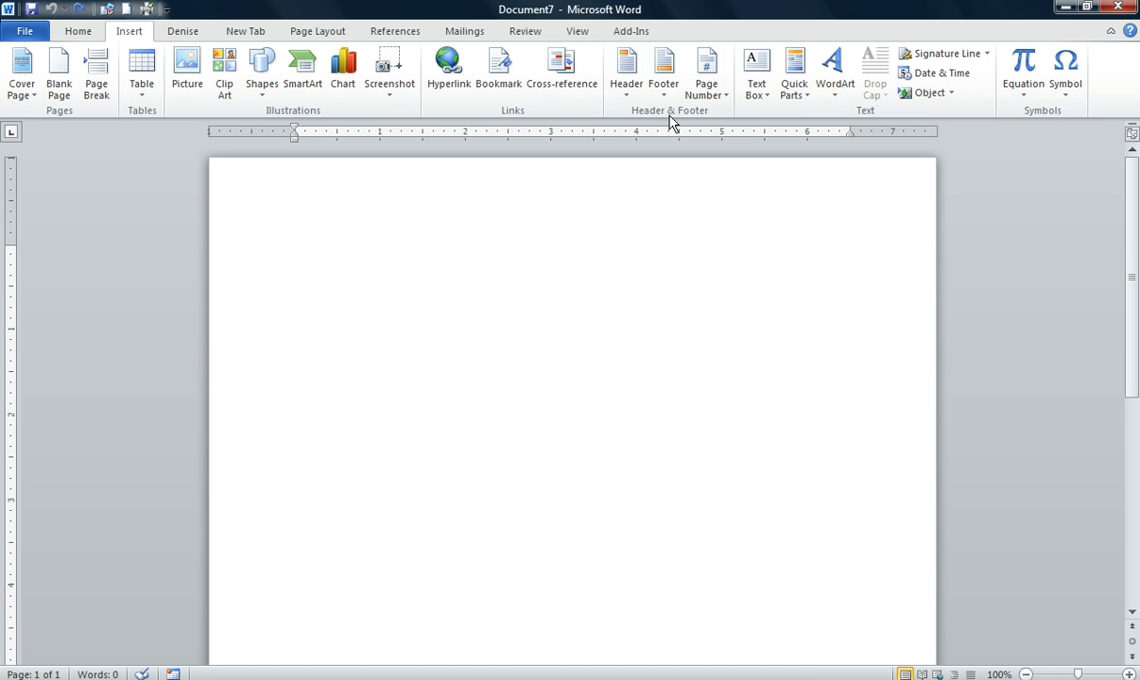
left_click(624, 102)
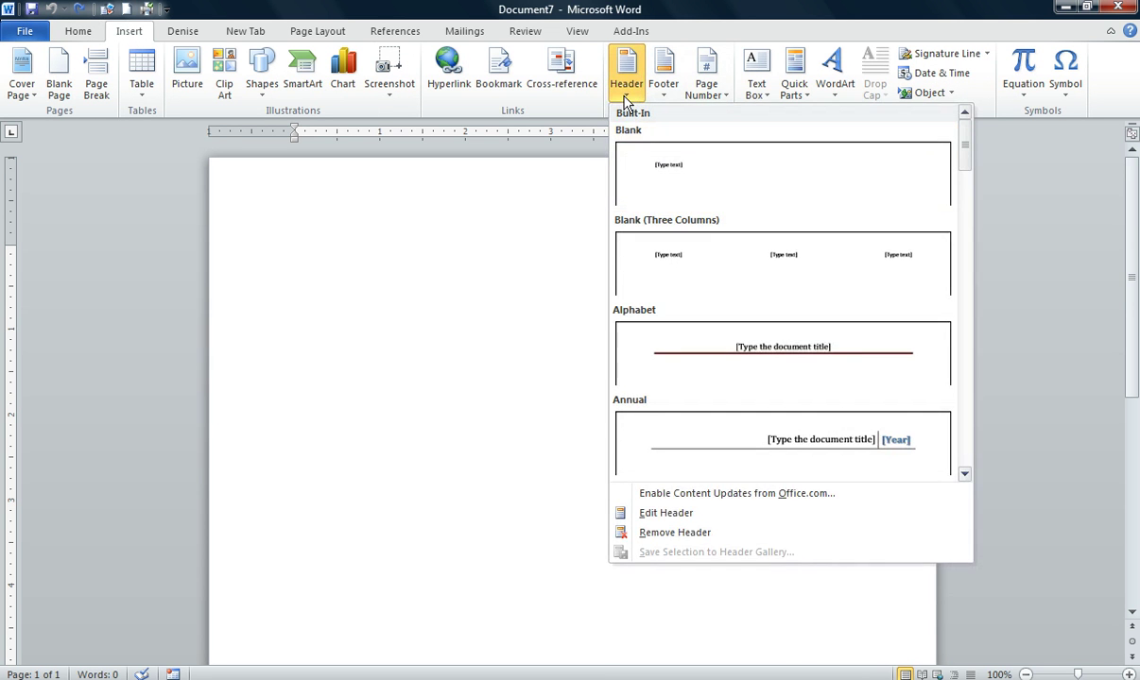
scroll(624, 104, "down", 1)
scroll(624, 106, "down", 1)
scroll(624, 109, "down", 2)
scroll(624, 111, "down", 1)
scroll(964, 155, "down", 2)
scroll(964, 155, "down", 2)
scroll(962, 318, "down", 2)
scroll(955, 347, "down", 2)
scroll(955, 359, "down", 3)
scroll(954, 378, "down", 1)
scroll(955, 392, "down", 2)
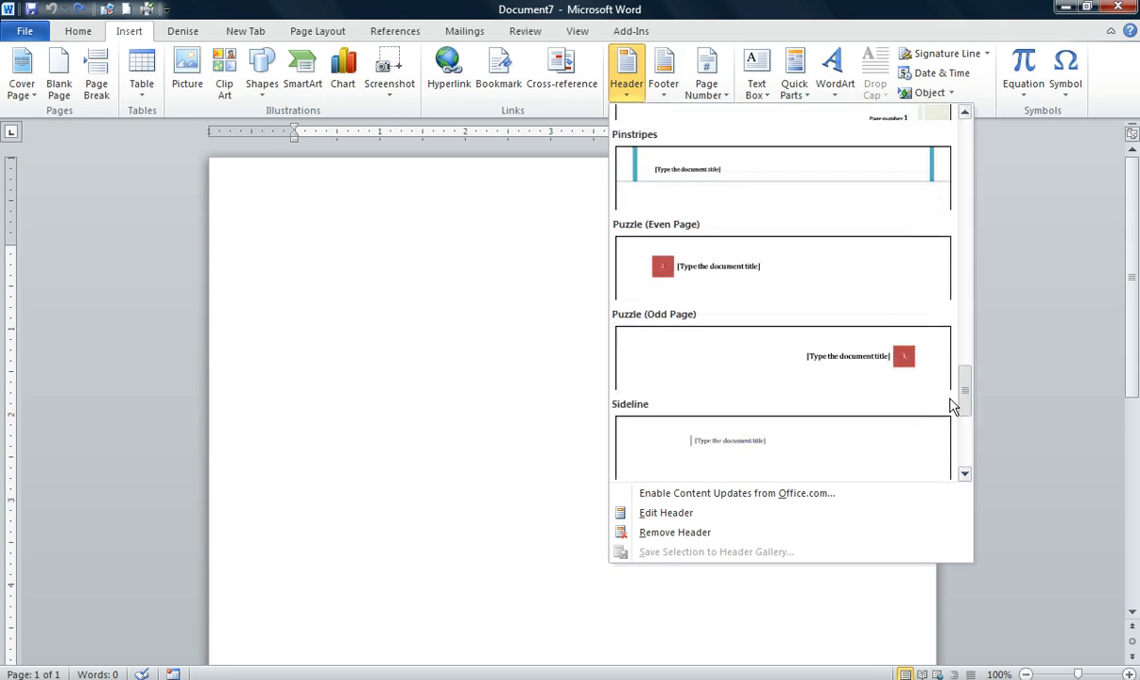
scroll(953, 420, "down", 2)
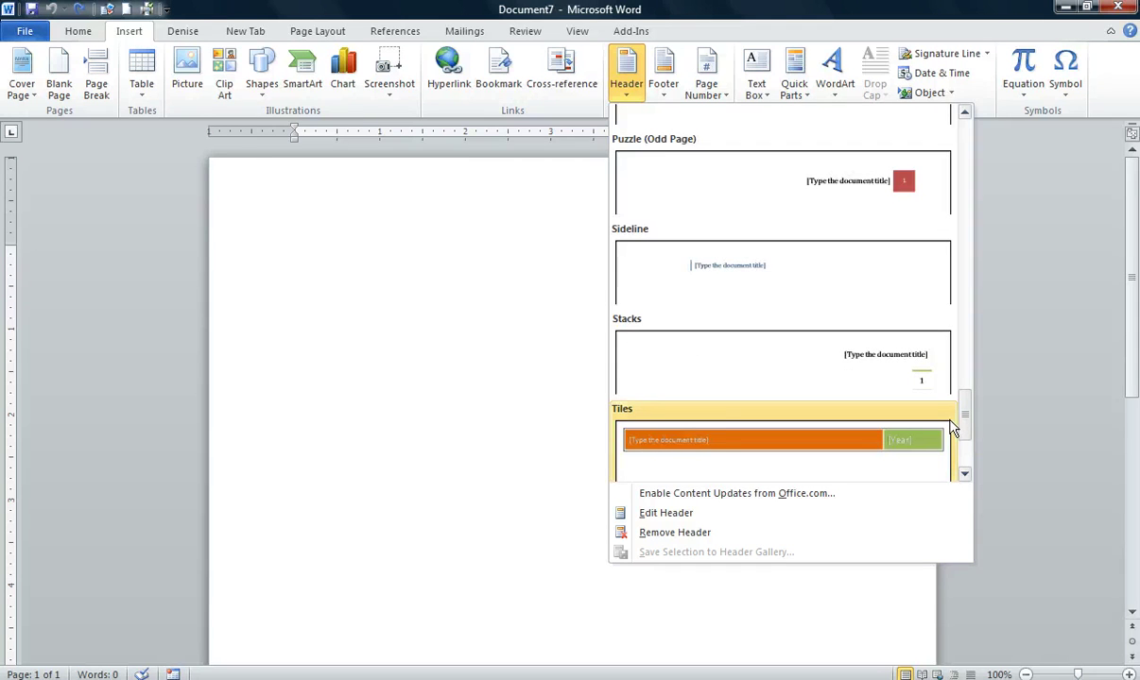
- Insert the Tiles header and enter 'Flatland Costing Company' as its bold title
left_click(718, 420)
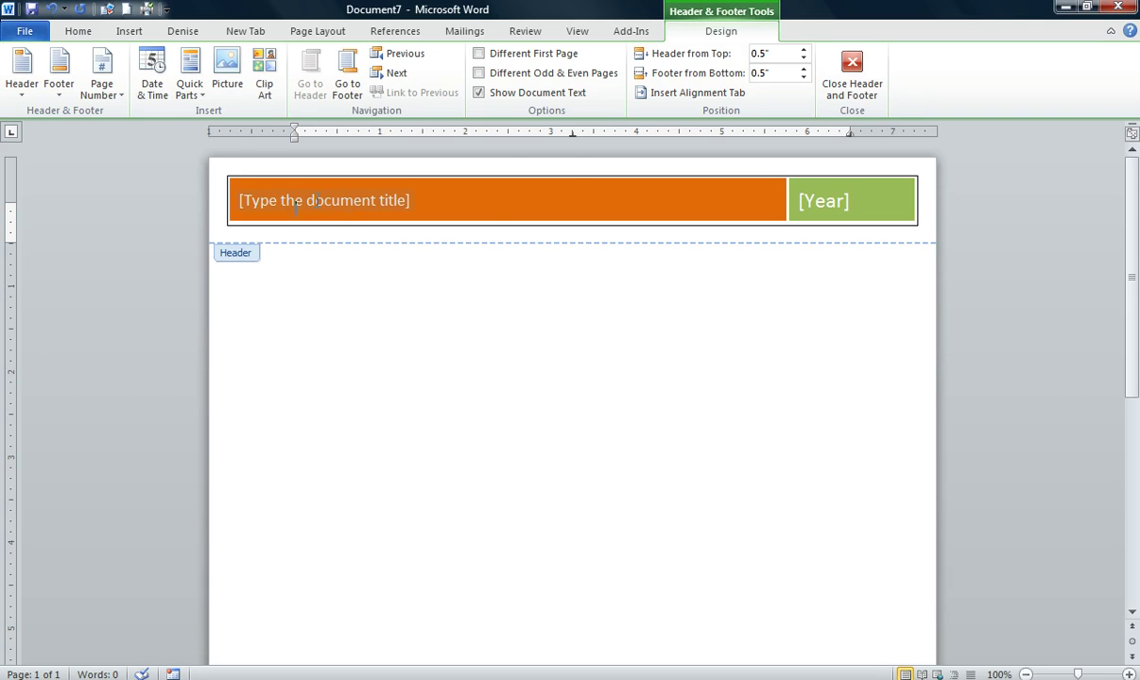
left_click(295, 204)
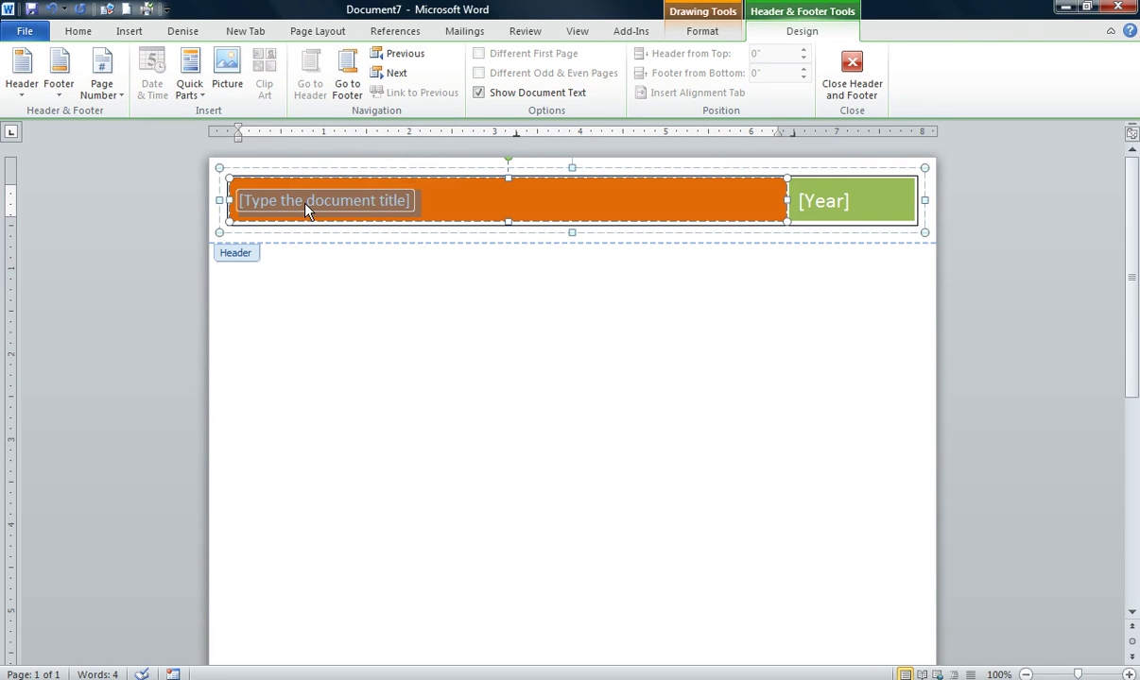
type("Fla")
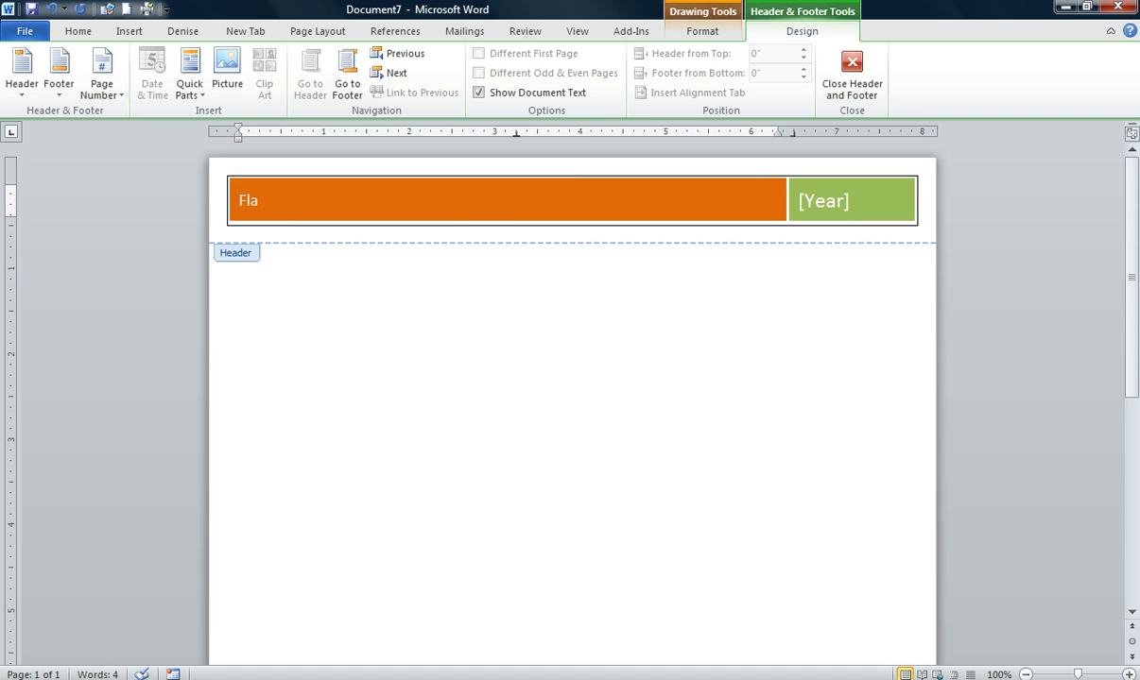
type("tland Costing Company")
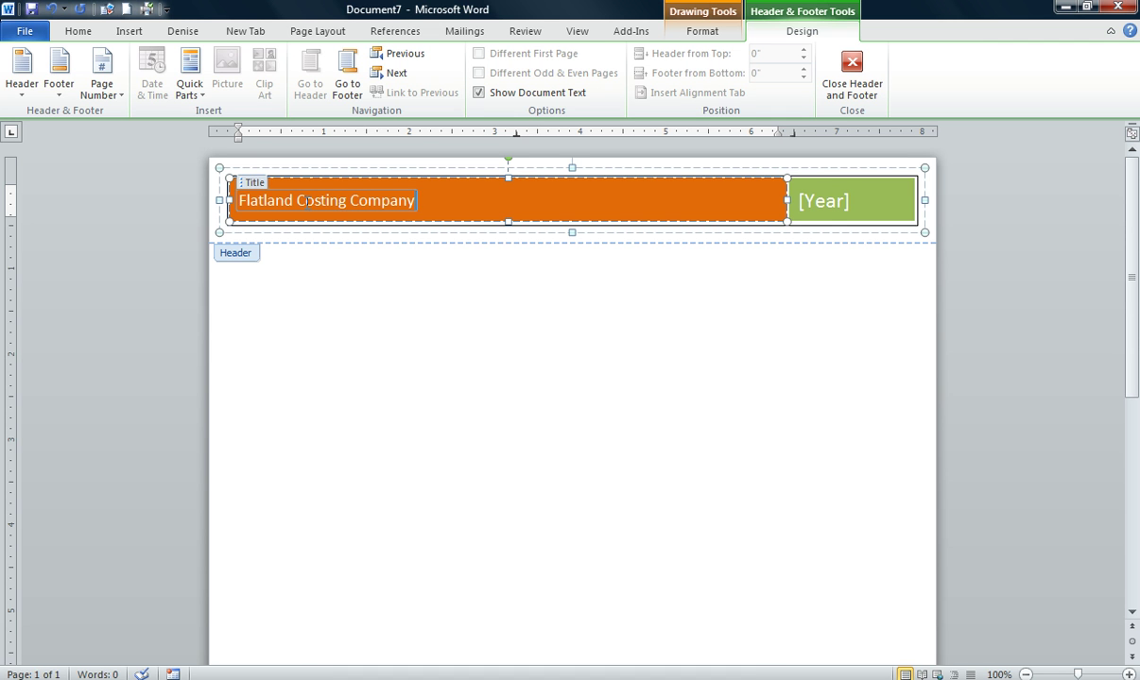
key("ctrl+b")
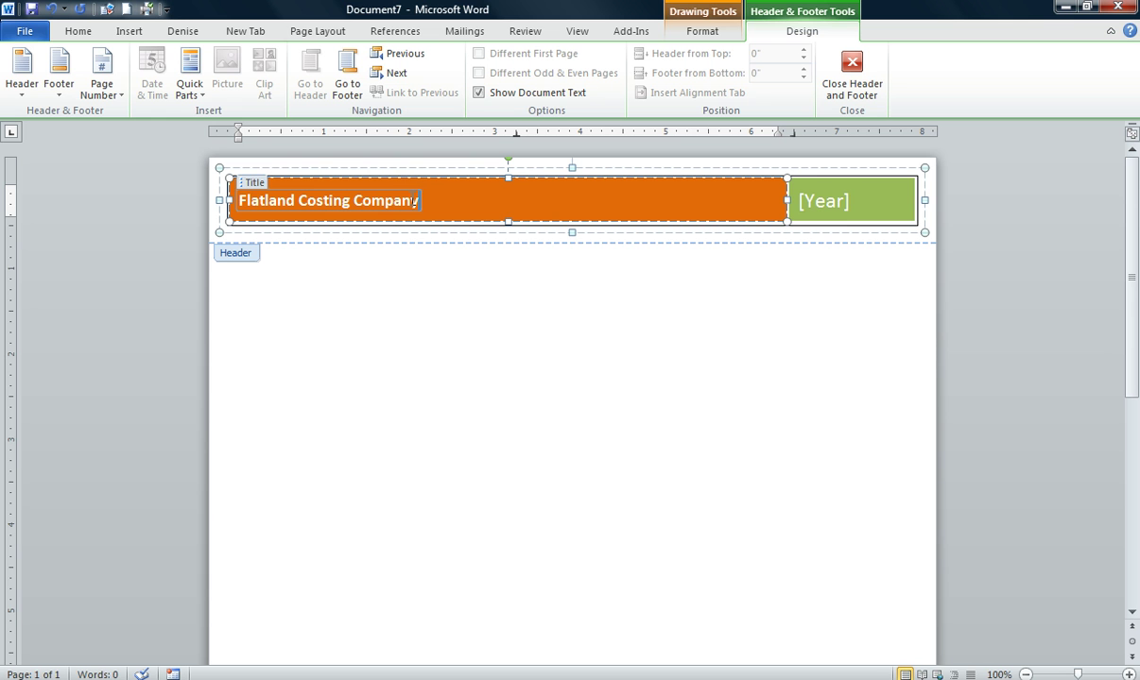
- Select 'Flatland Costing Company' and grow its font twice, from 14 to 18 pt
left_click_drag(417, 201, 236, 201)
right_click(255, 209)
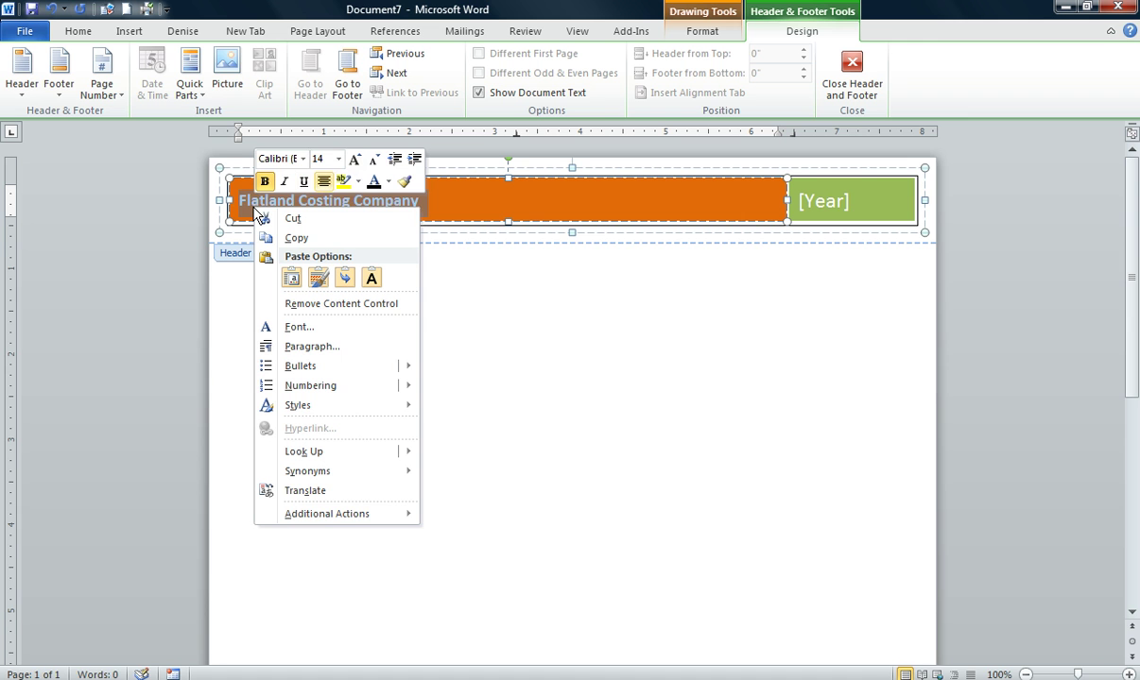
left_click(354, 161)
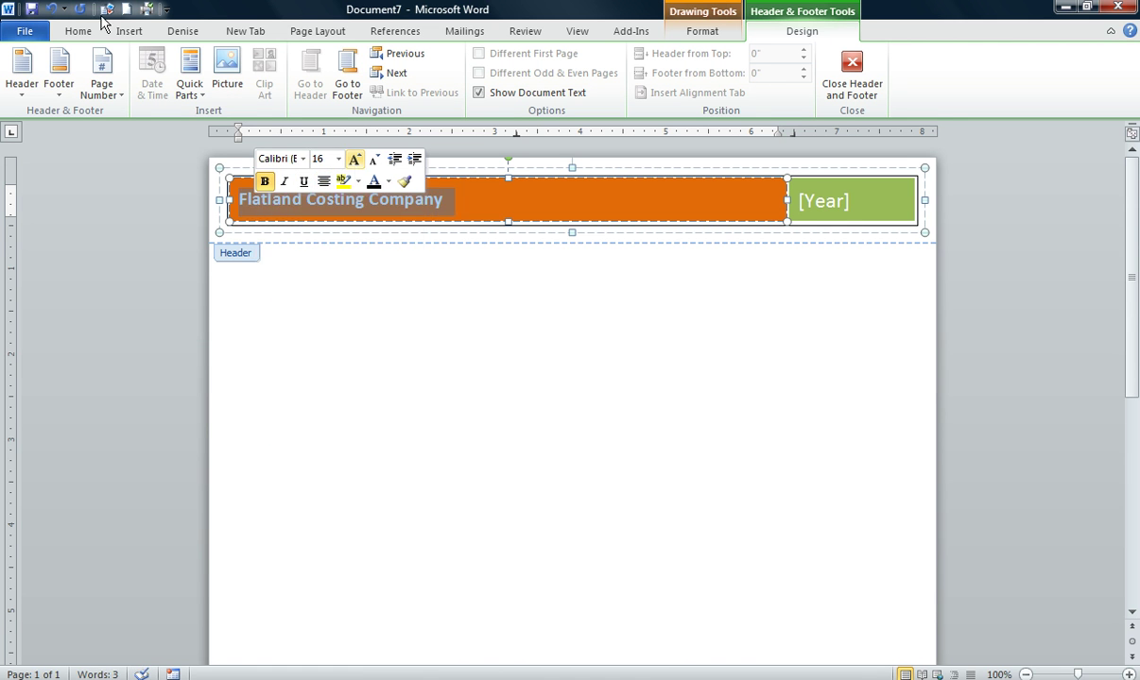
left_click(354, 159)
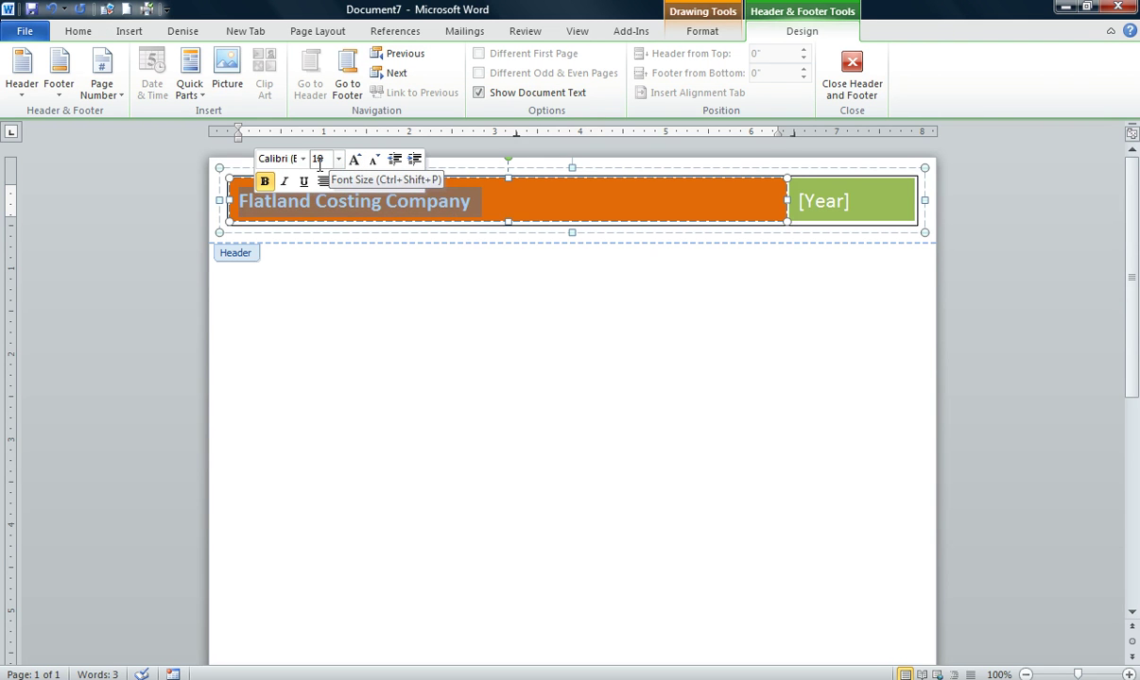
- Remove the [Year] content control from the header's green tile
left_click(800, 201)
right_click(802, 210)
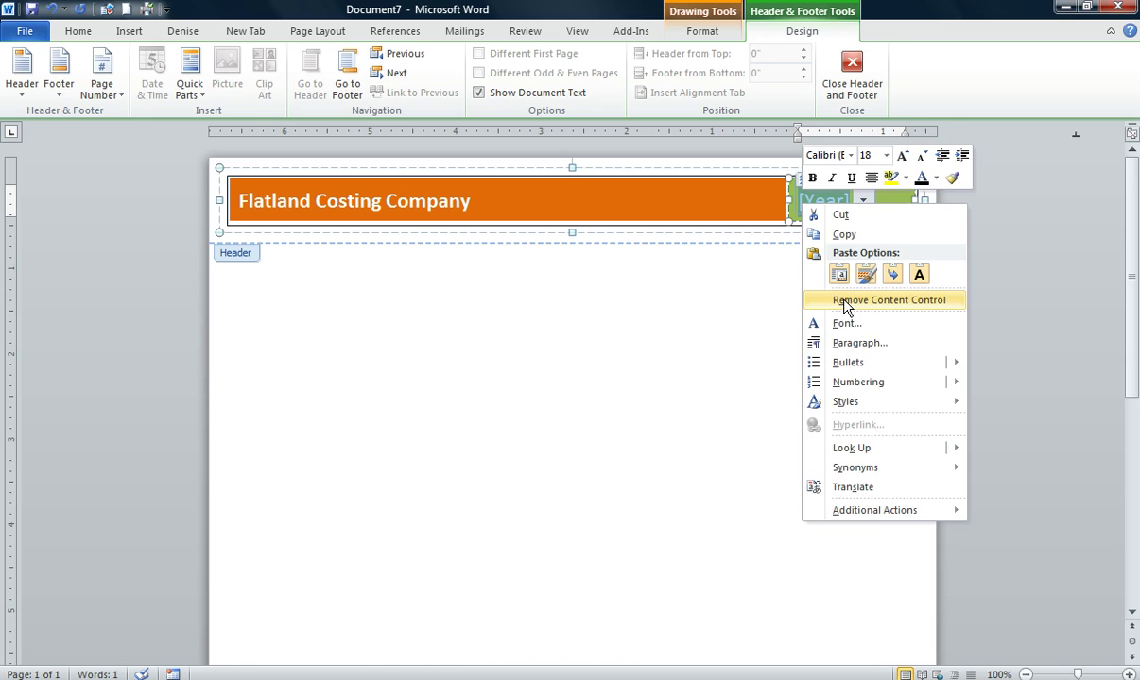
left_click(845, 300)
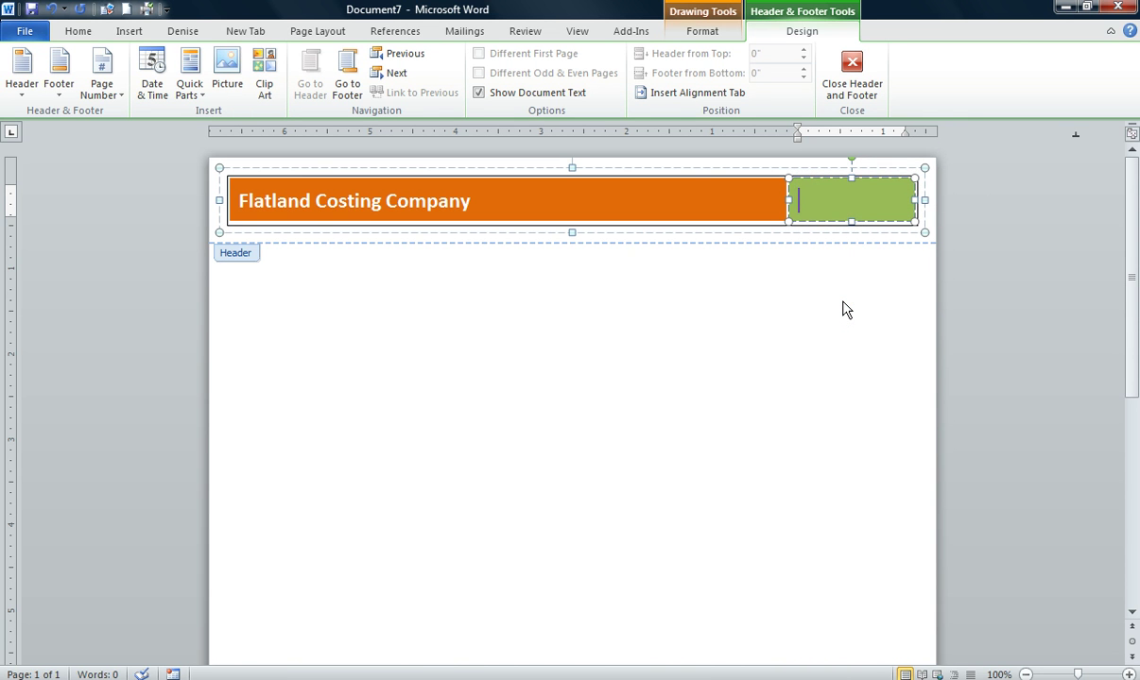
- Open the Insert tab's Footer gallery and scroll down to the Tiles design
left_click(130, 33)
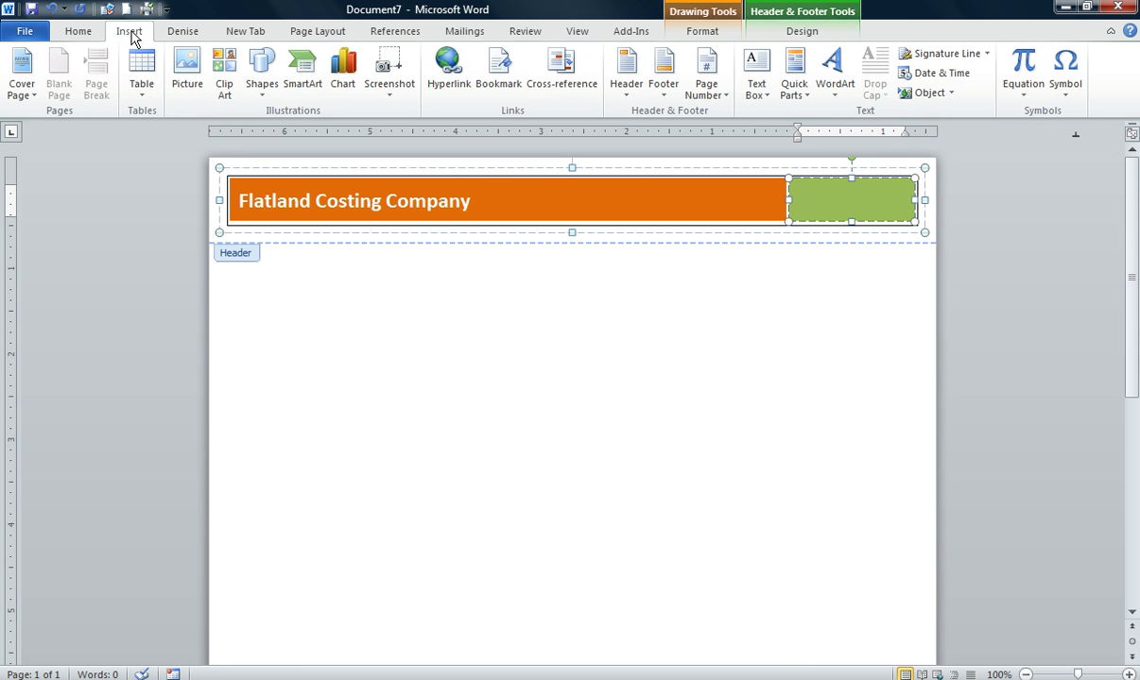
left_click(657, 97)
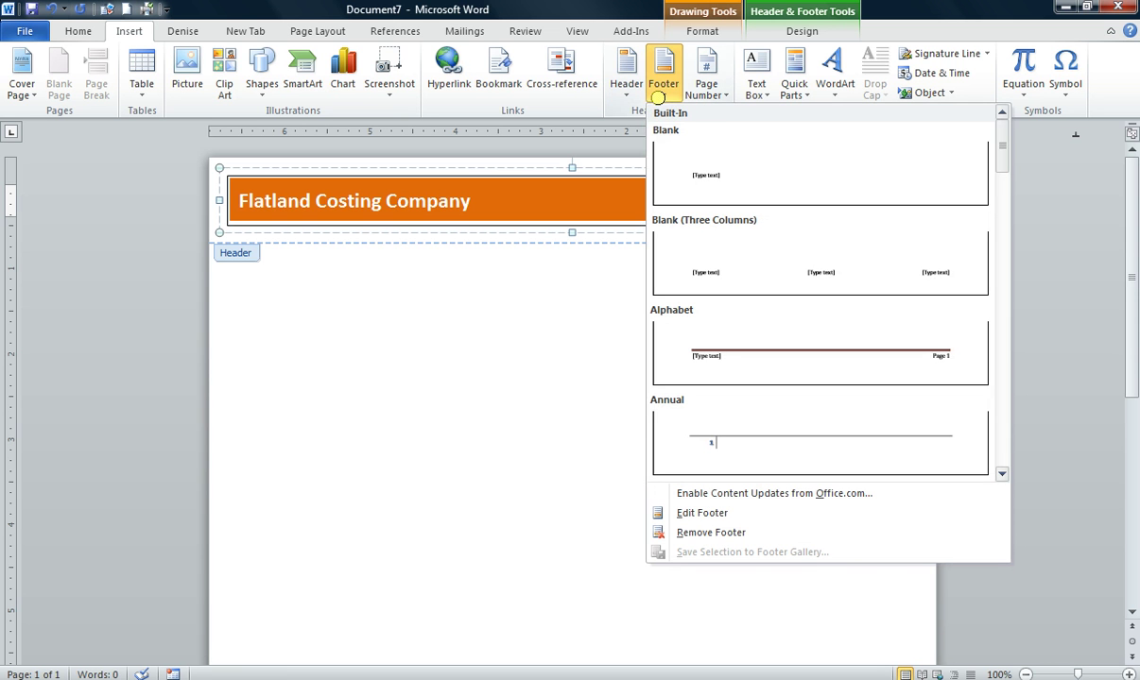
scroll(1004, 158, "down", 5)
scroll(1004, 237, "down", 3)
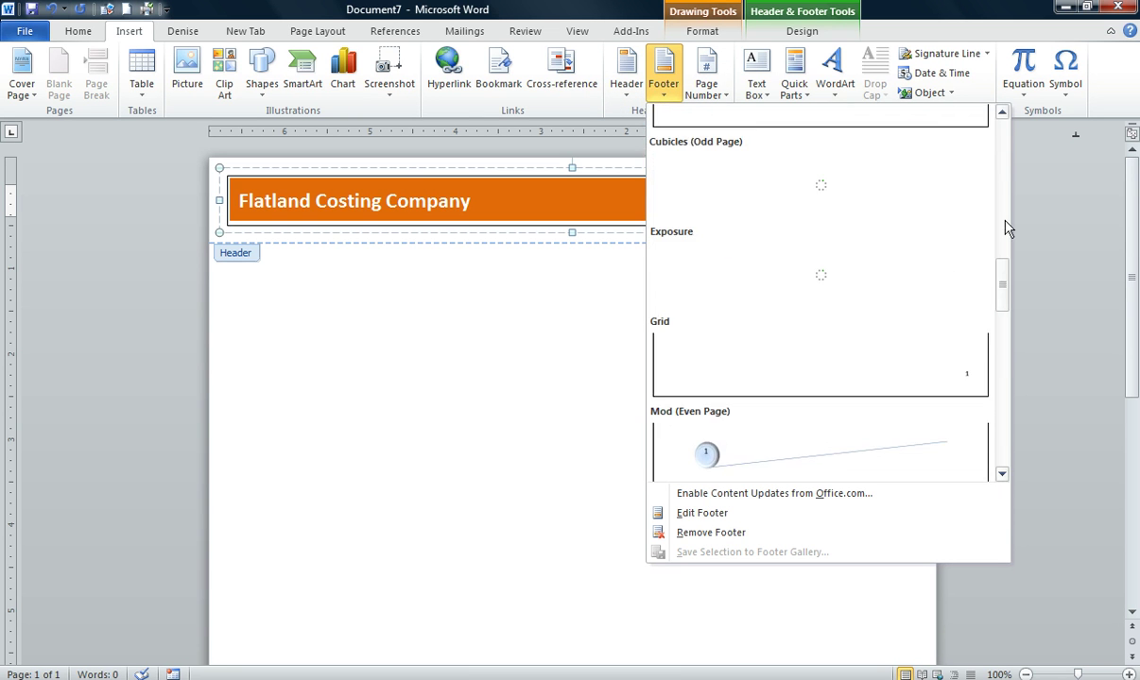
scroll(1000, 264, "down", 4)
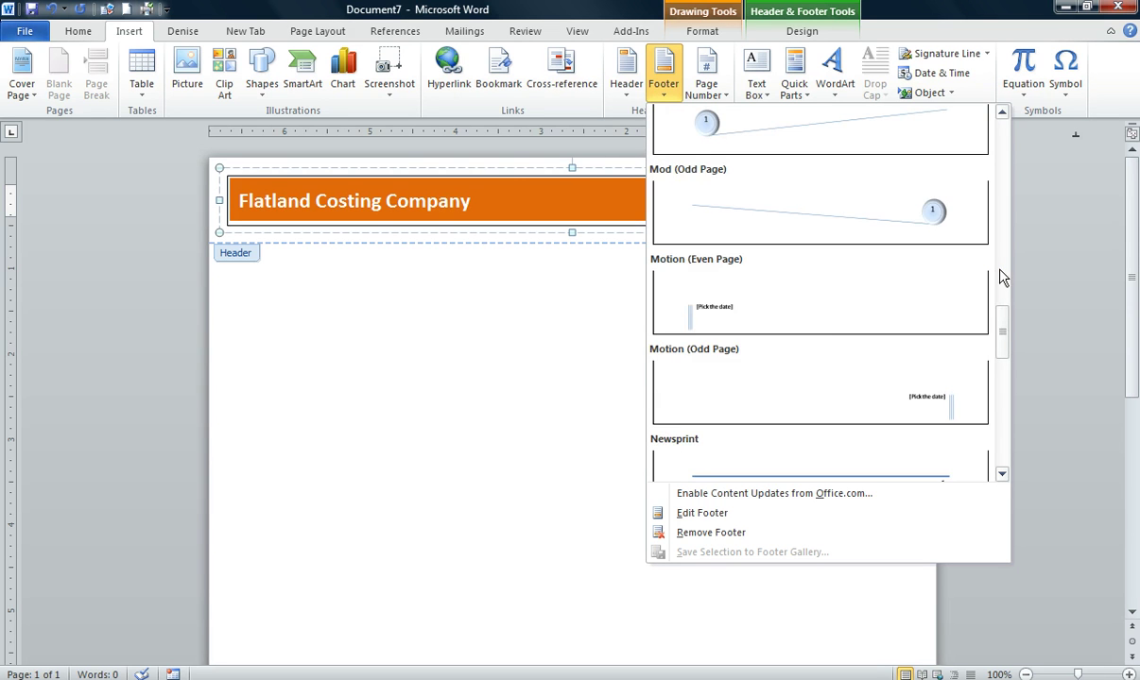
scroll(1005, 302, "down", 4)
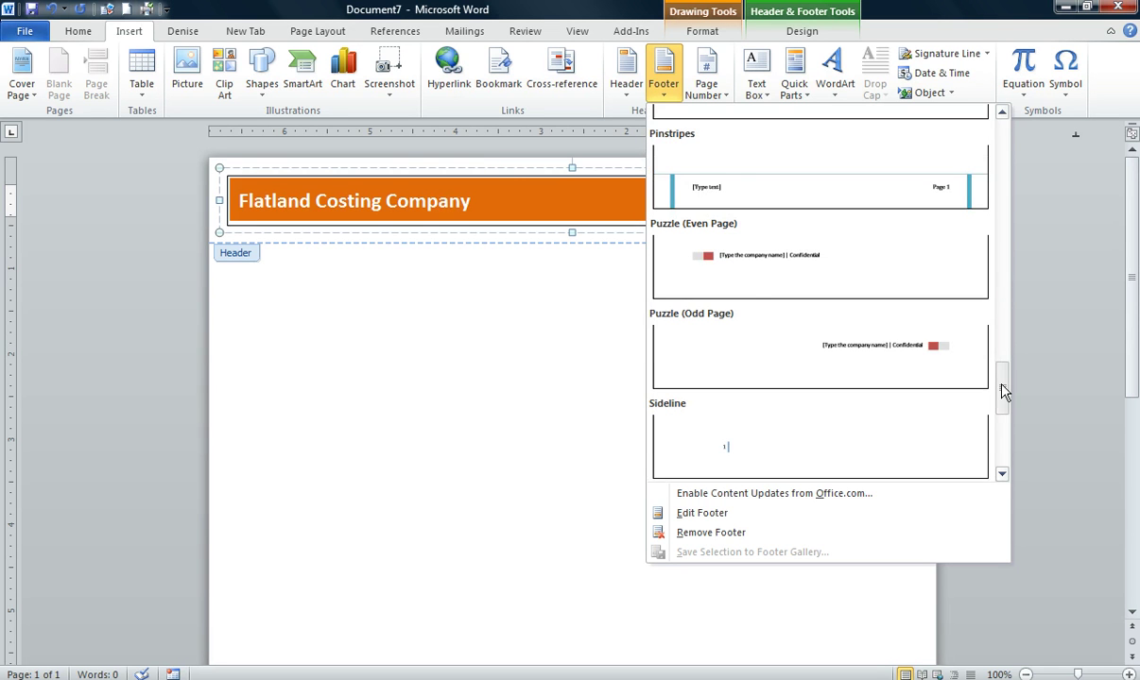
scroll(1001, 393, "down", 4)
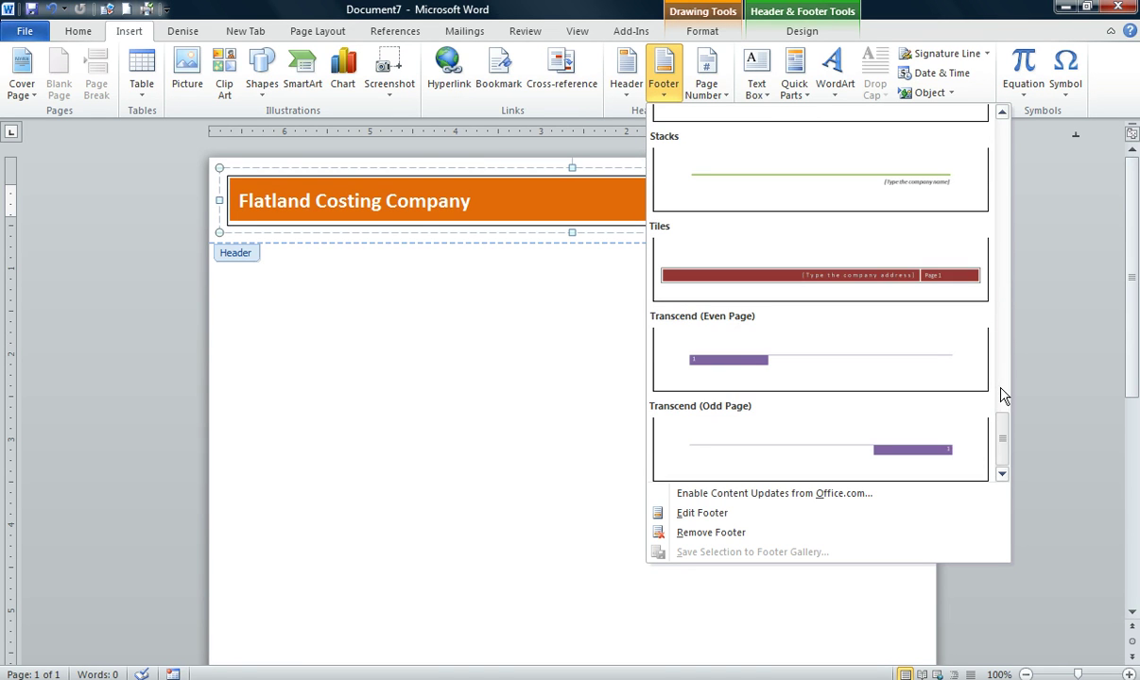
- Insert the Tiles footer with the address '1234 Grand Street Forest Grove, OR 97116'
left_click(794, 284)
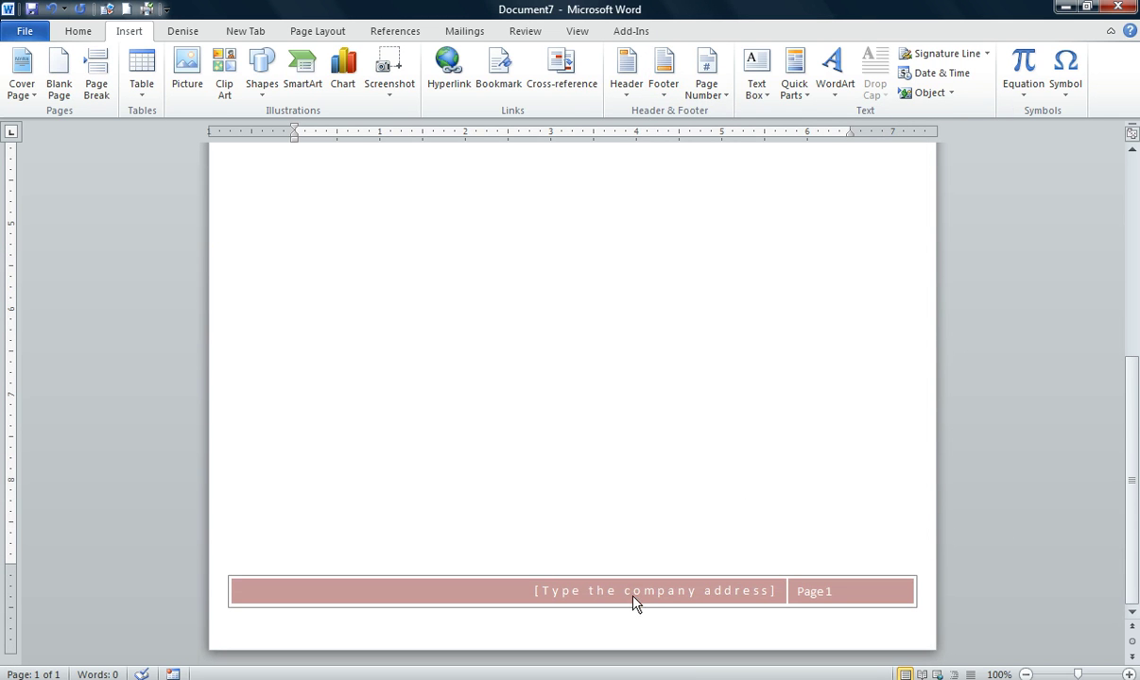
double_click(633, 593)
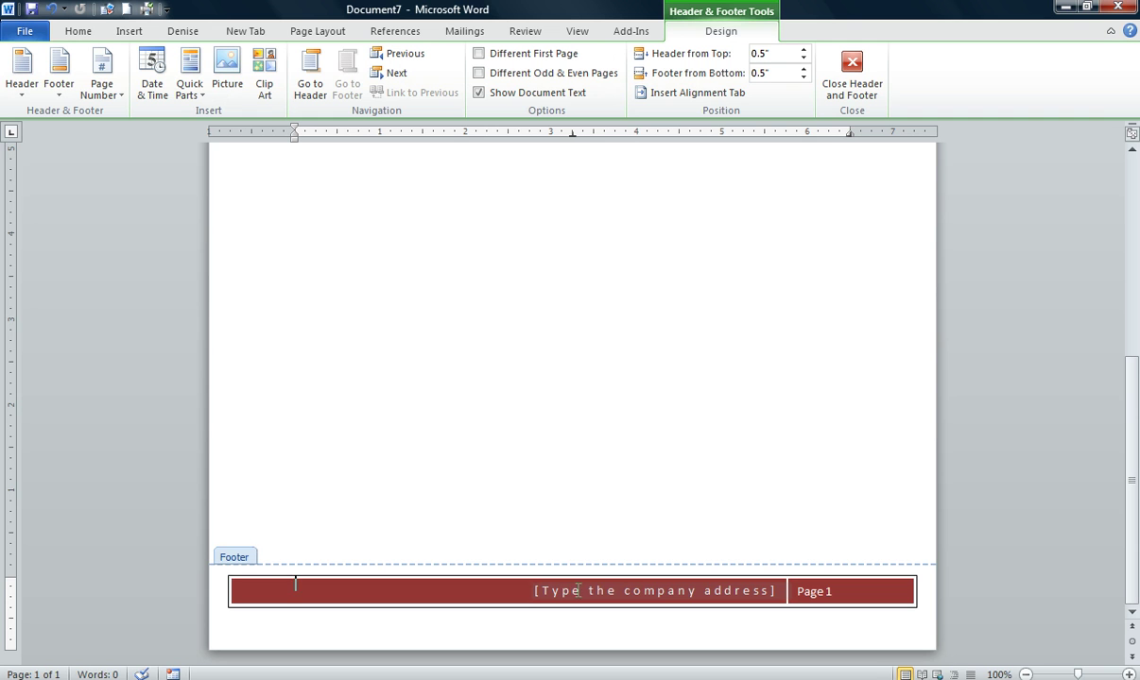
left_click(728, 591)
type("1234 G")
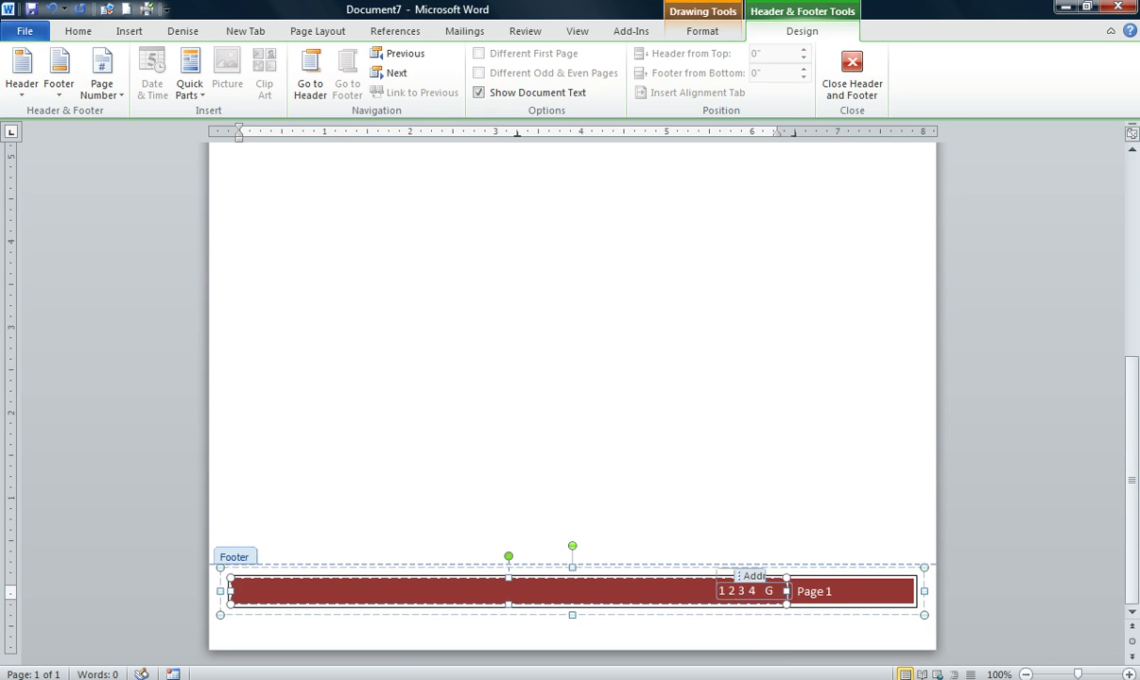
type("rand Str")
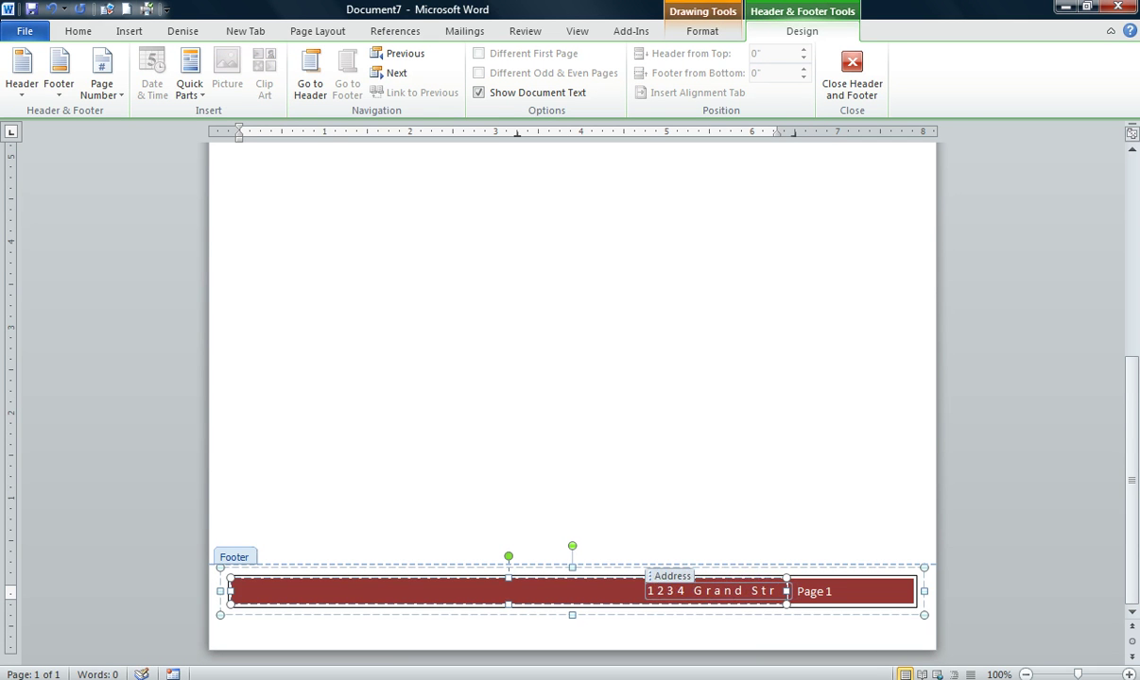
type("eet Fro")
key("BackSpace")
key("BackSpace")
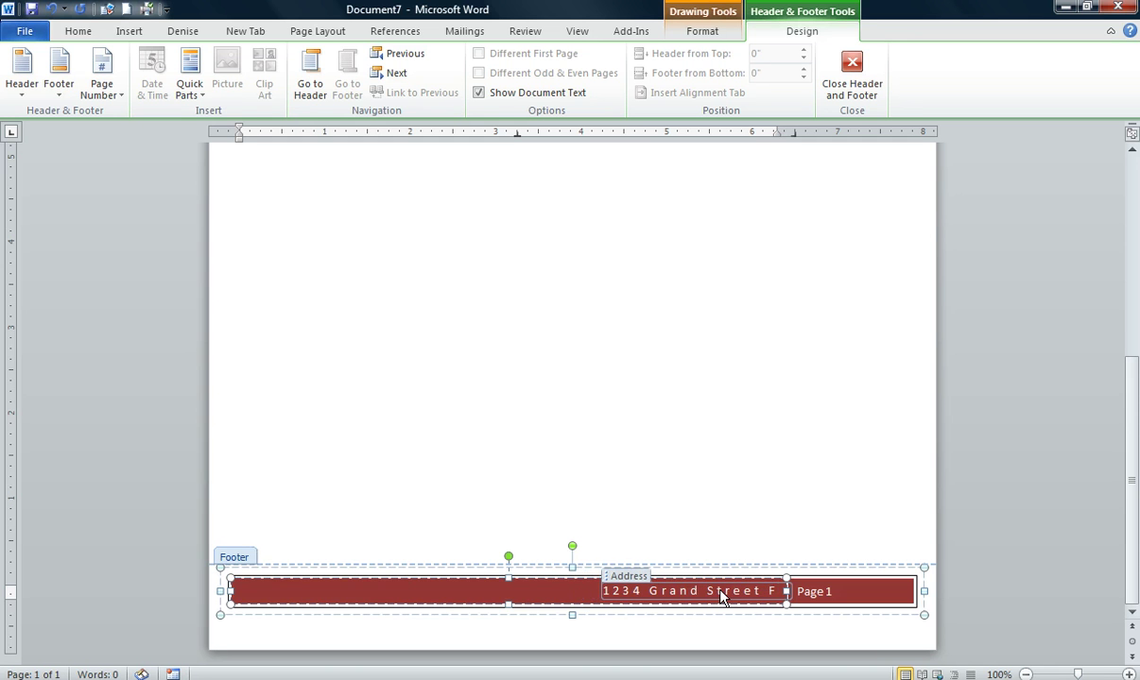
type("orest")
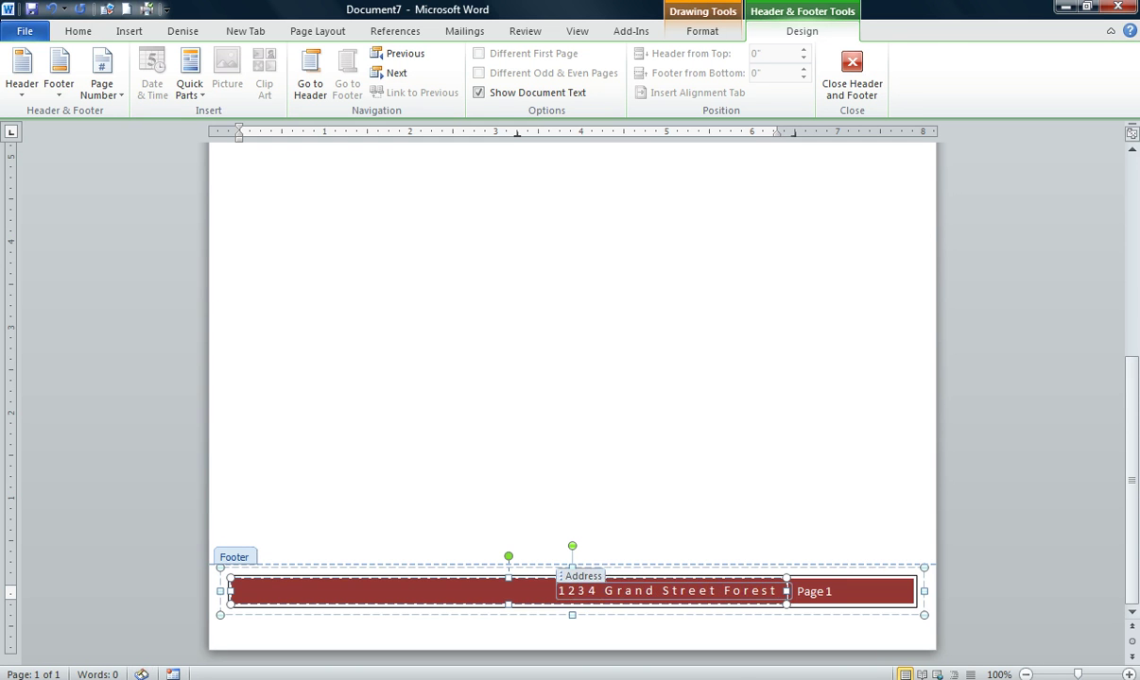
type(" Grove, OR")
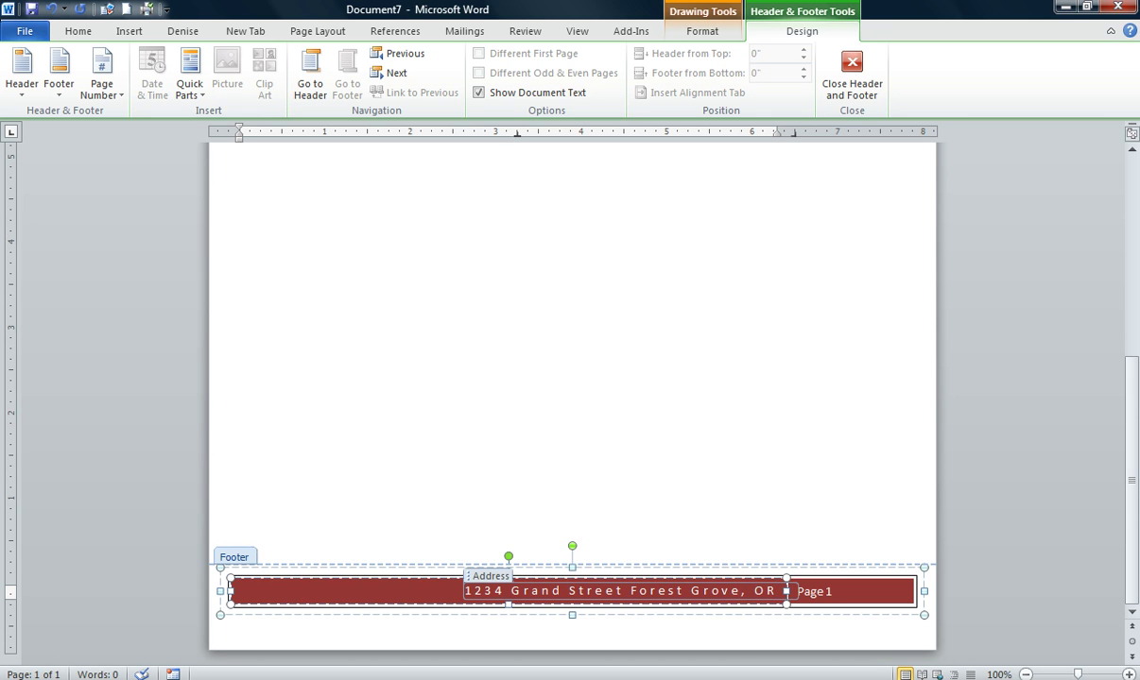
type(" 97116")
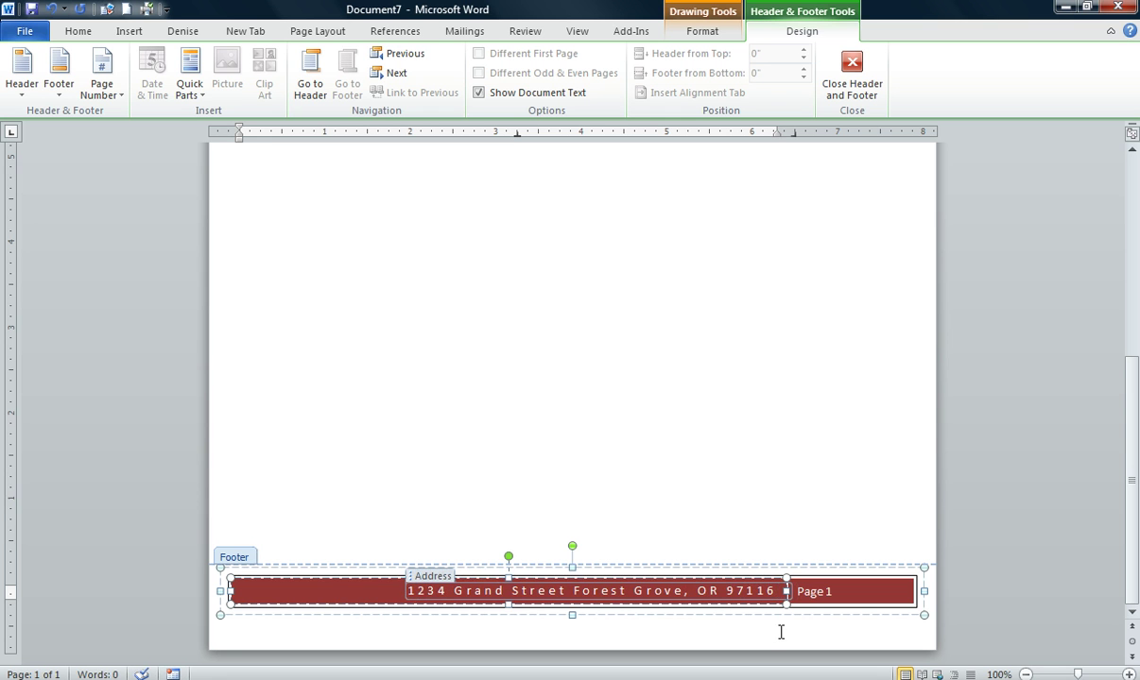
- Delete 'Page 1' from the footer and close header/footer editing
left_click_drag(799, 591, 841, 597)
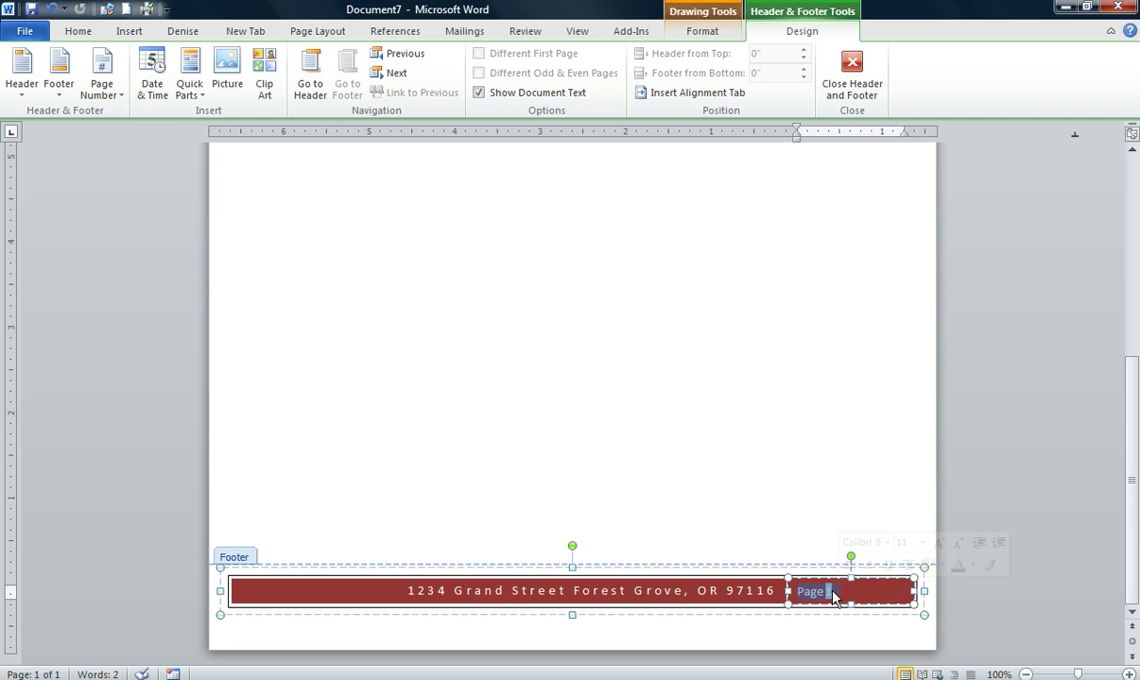
key("Delete")
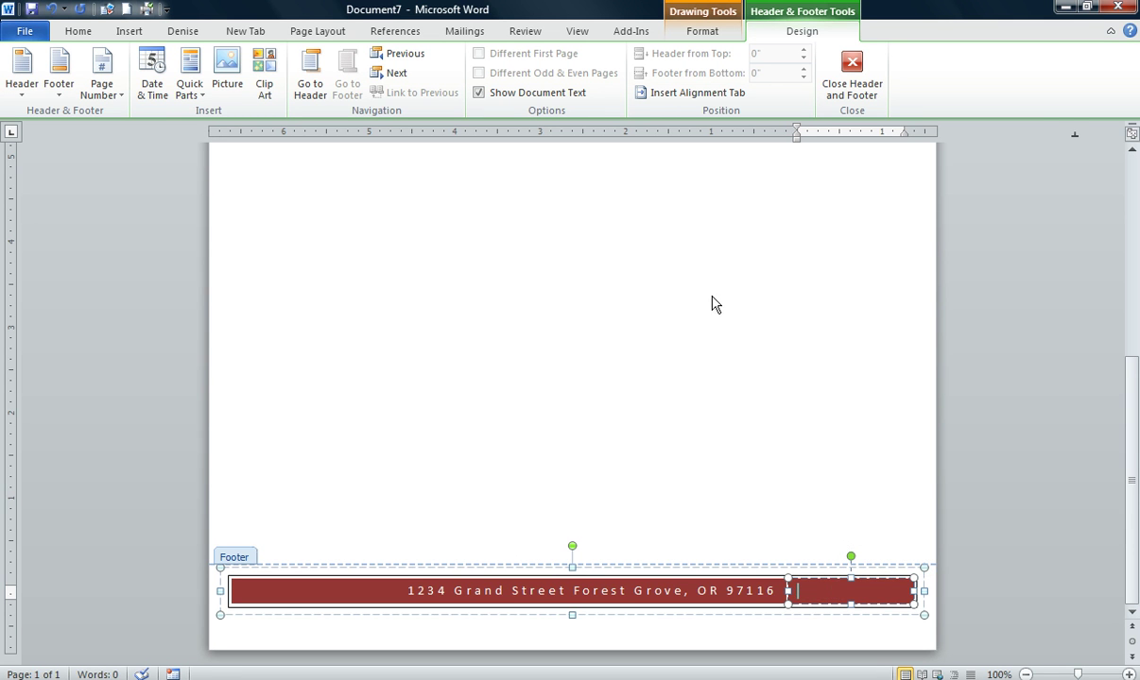
double_click(671, 281)
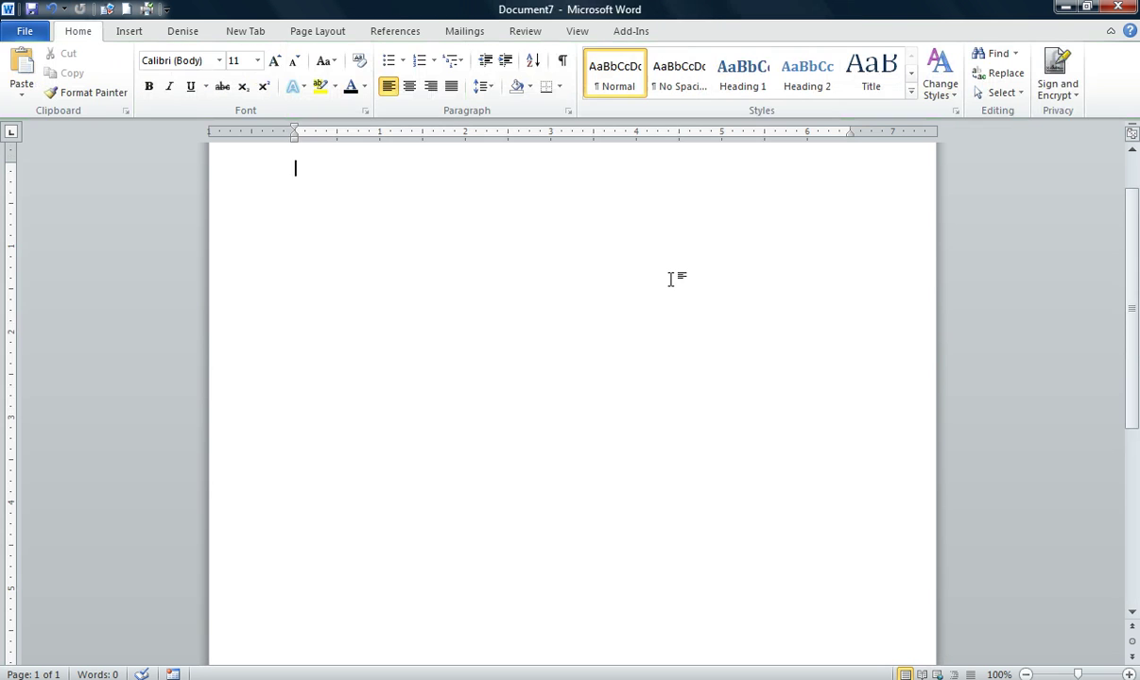
scroll(671, 280, "down", 1)
scroll(672, 284, "down", 2)
scroll(674, 328, "down", 3)
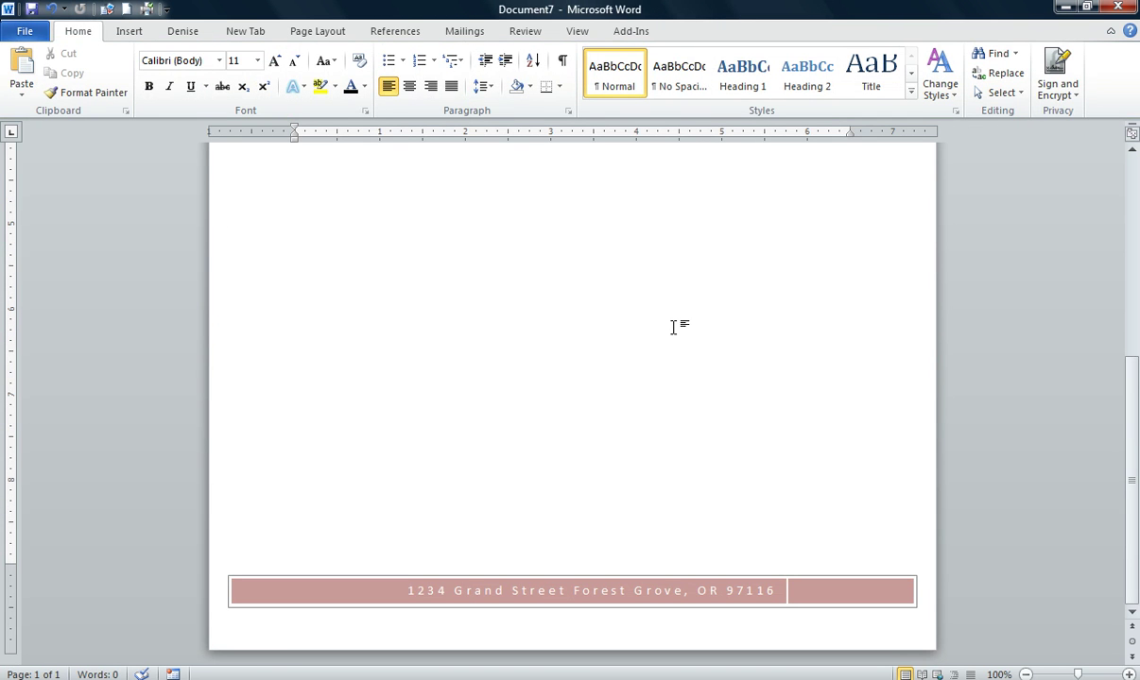